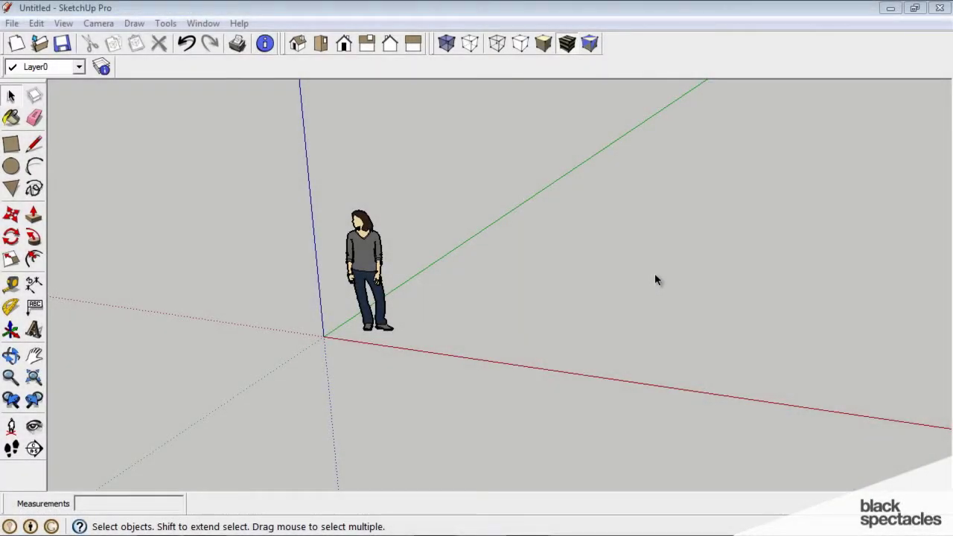
Orbit around the empty scene to view the axes and person figure from another side
{"action": "mouse_move", "coordinate": [655, 273]}
{"action": "middle_mouse_down"}
{"action": "mouse_move", "coordinate": [566, 319]}
{"action": "mouse_move", "coordinate": [521, 315]}
{"action": "middle_mouse_up"}
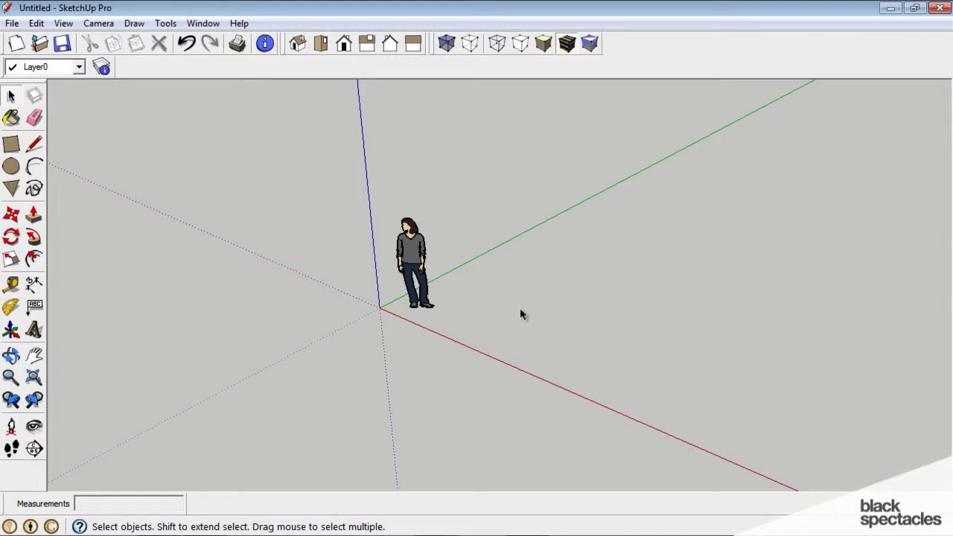
{"action": "middle_click_drag", "start_coordinate": [432, 321], "coordinate": [544, 302]}
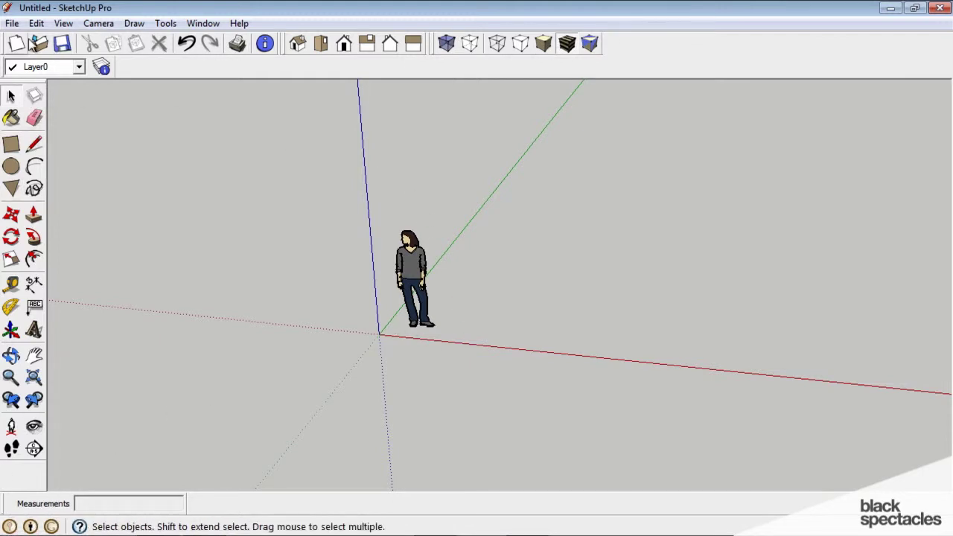
{"action": "left_click", "coordinate": [64, 24]}
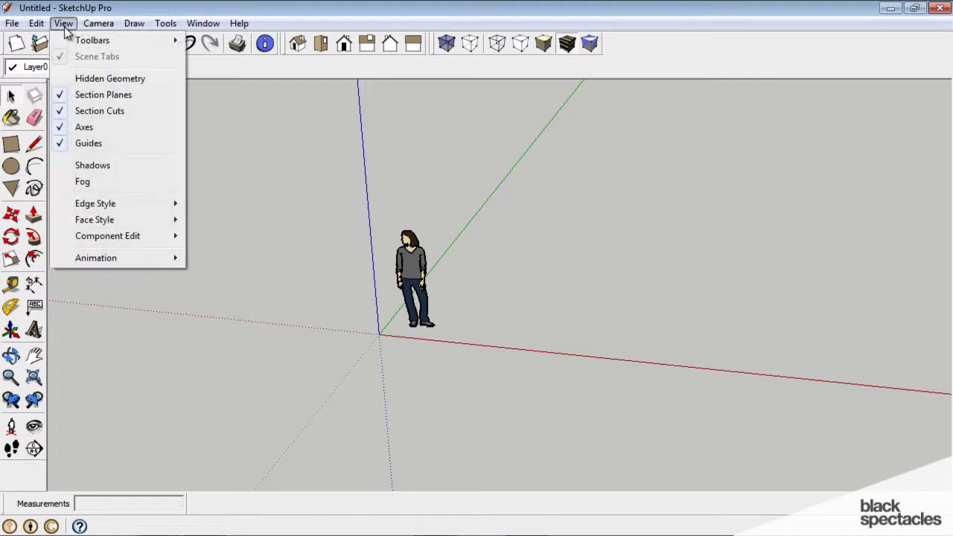
{"action": "mouse_move", "coordinate": [121, 44]}
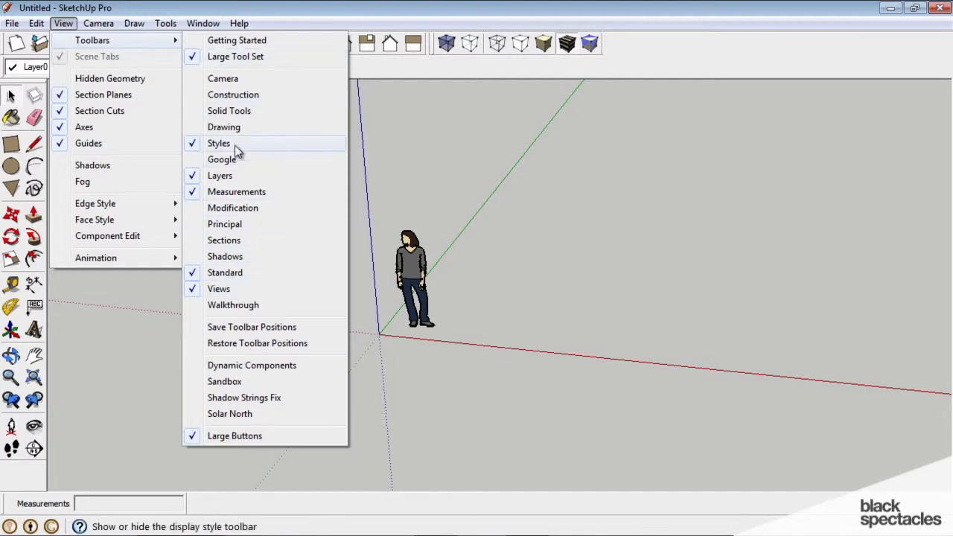
{"action": "left_click", "coordinate": [204, 133]}
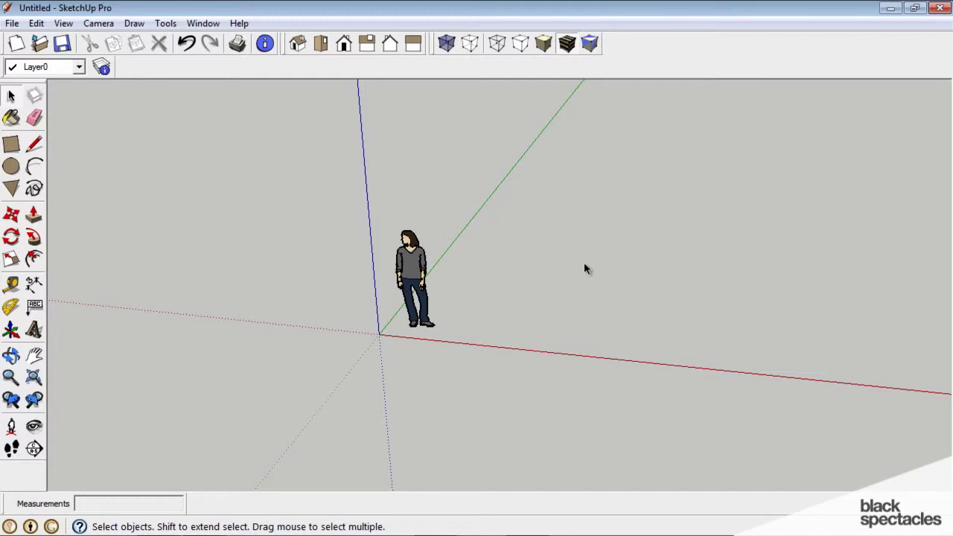
Orbit down to an eye-level view, then pan to flatten the view of the scene
{"action": "key", "text": "o"}
{"action": "left_click_drag", "start_coordinate": [589, 269], "coordinate": [506, 351]}
{"action": "key", "text": "space"}
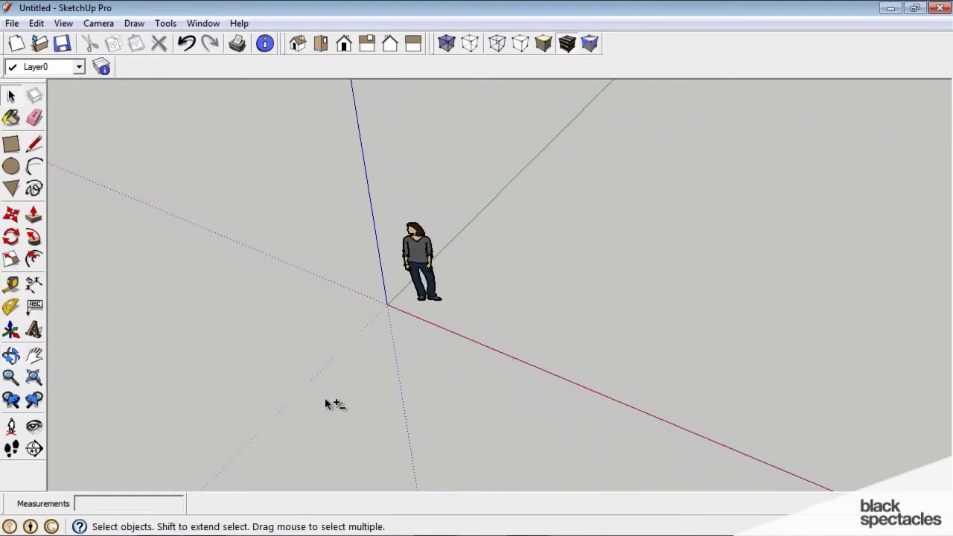
{"action": "key", "text": "o"}
{"action": "left_click_drag", "start_coordinate": [335, 402], "coordinate": [371, 384]}
{"action": "middle_click_drag", "start_coordinate": [371, 383], "coordinate": [457, 308]}
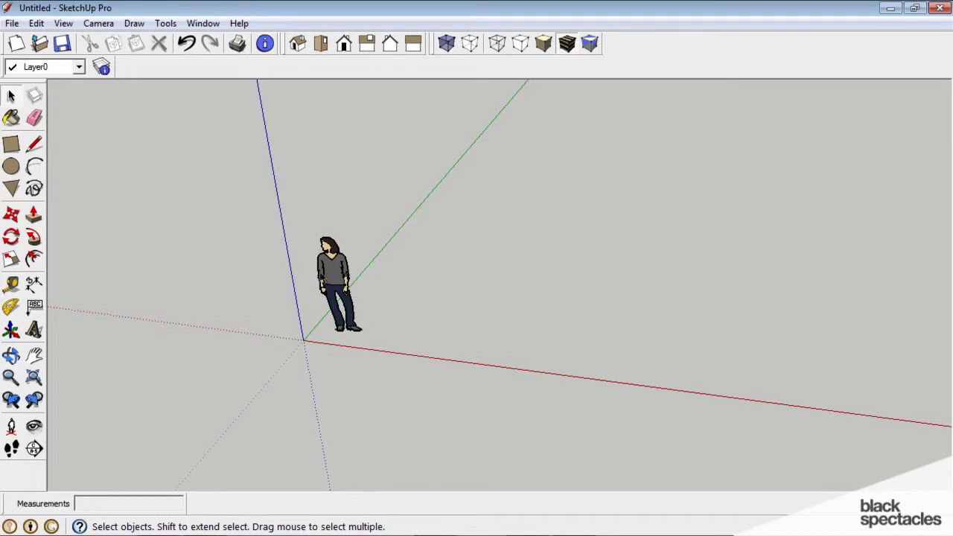
Select the person figure, deselect it, and tilt the view slightly
{"action": "left_click", "coordinate": [323, 274]}
{"action": "left_click", "coordinate": [443, 331]}
{"action": "middle_click_drag", "start_coordinate": [415, 322], "coordinate": [435, 335]}
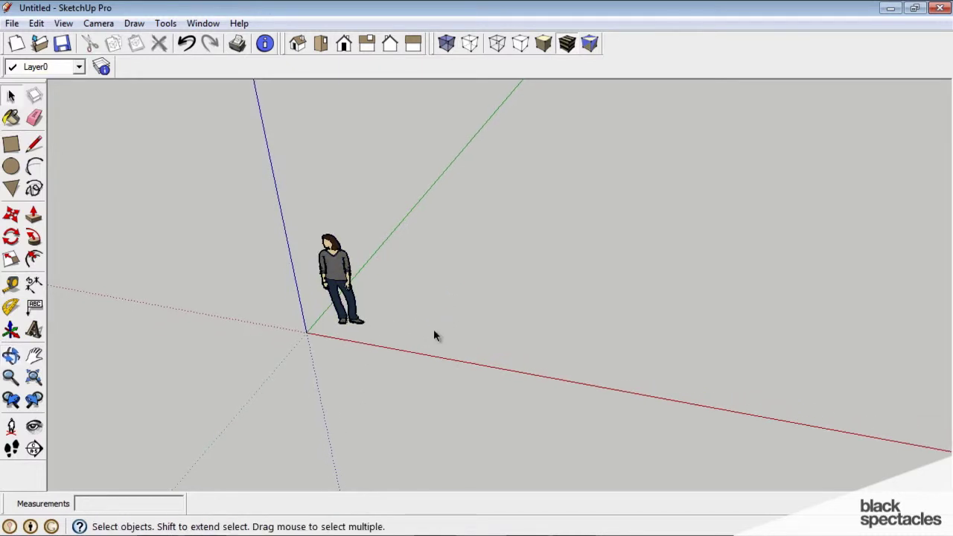
Draw a 24' by 18' rectangle anchored at the axes origin using the Dimensions box
{"action": "left_click", "coordinate": [11, 145]}
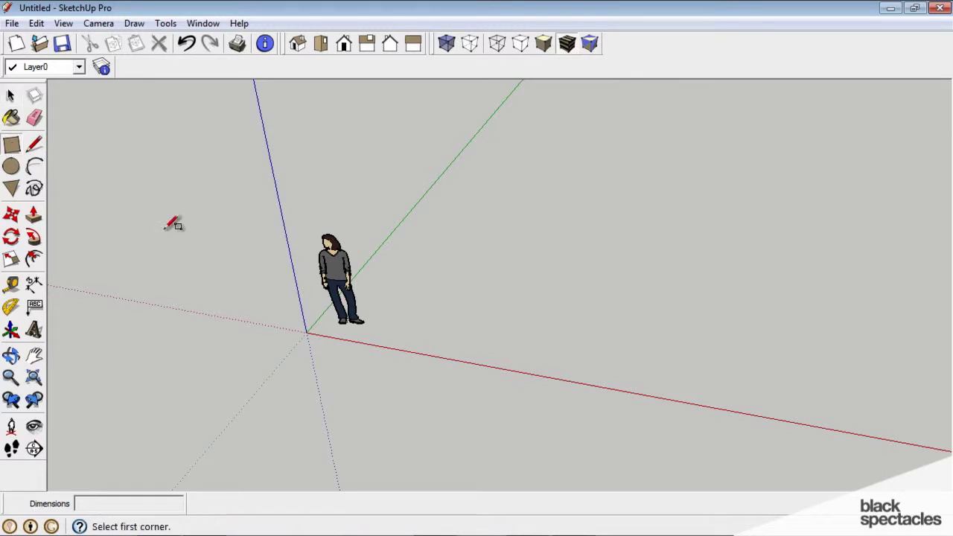
{"action": "left_click", "coordinate": [307, 331]}
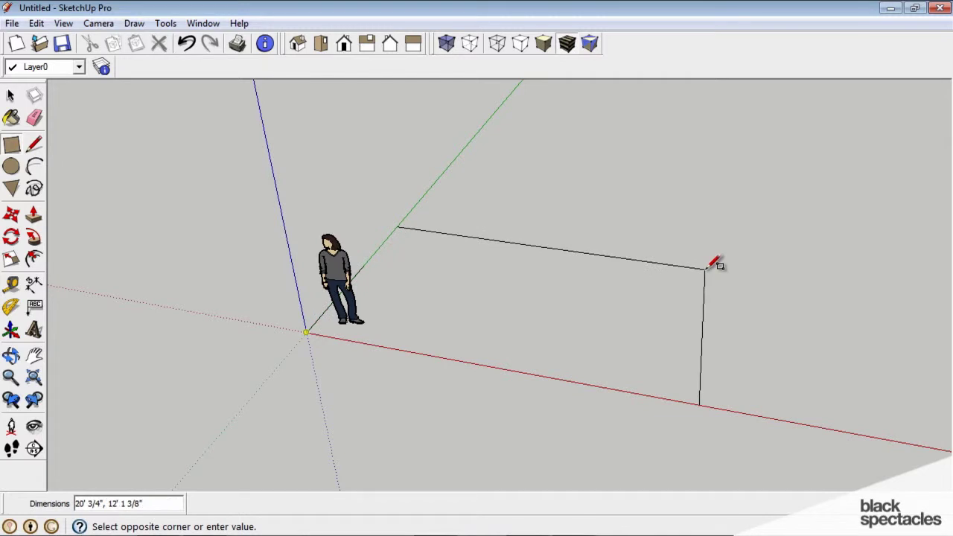
{"action": "middle_click_drag", "start_coordinate": [649, 308], "coordinate": [626, 275]}
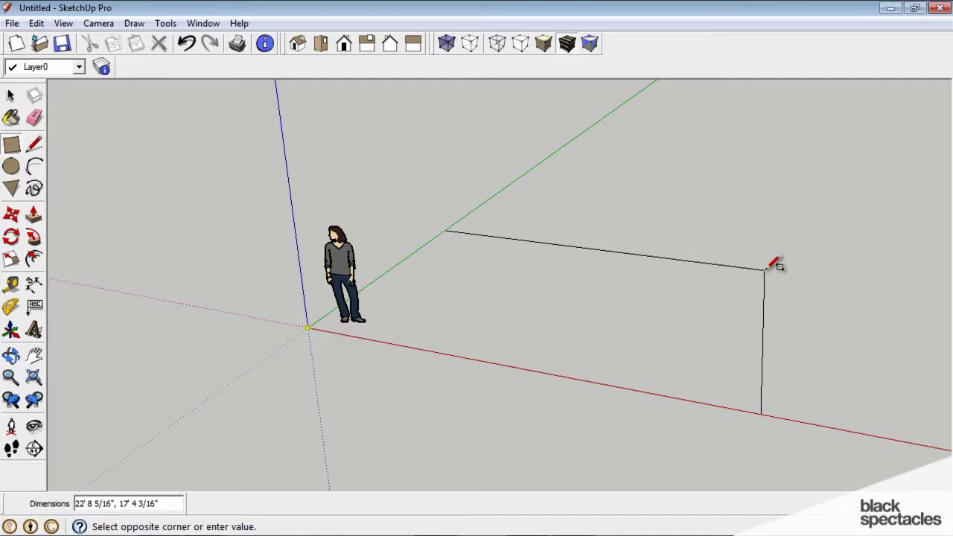
{"action": "type", "text": "24',18"}
{"action": "key", "text": "Return"}
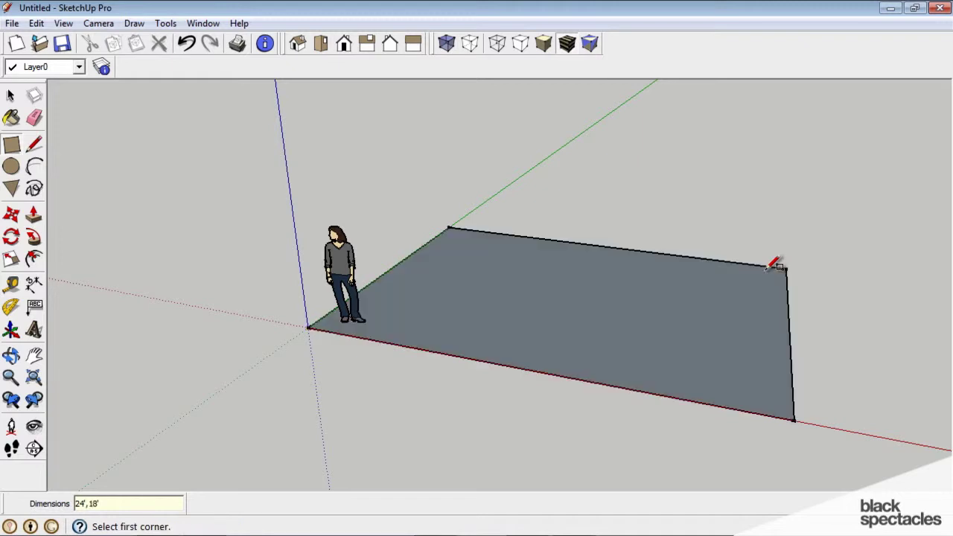
{"action": "middle_click_drag", "start_coordinate": [789, 325], "coordinate": [695, 434]}
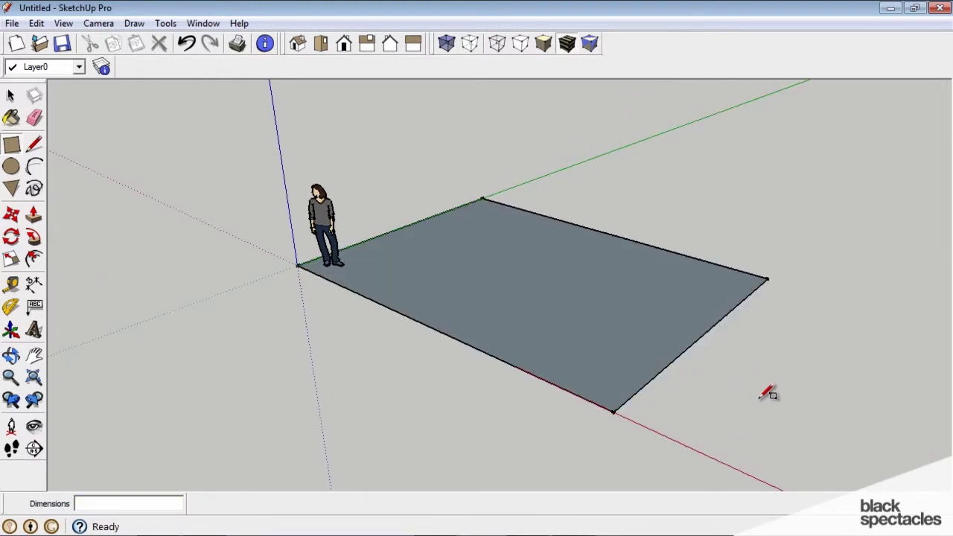
{"action": "middle_click_drag", "start_coordinate": [650, 383], "coordinate": [689, 395]}
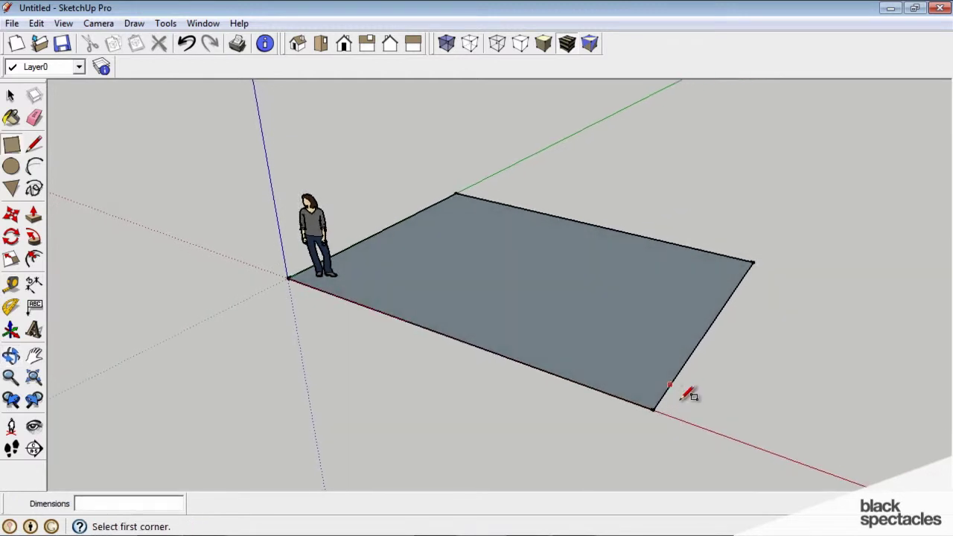
{"action": "scroll", "coordinate": [680, 415], "scroll_direction": "up", "scroll_amount": 1}
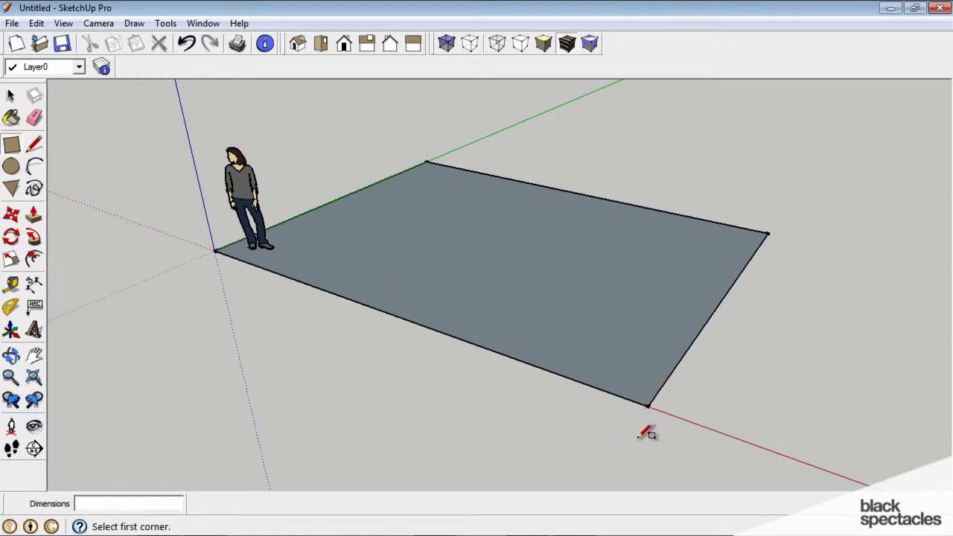
Open the Styles panel, apply Simple Style, and review its Edit face and background settings
{"action": "left_click", "coordinate": [198, 25]}
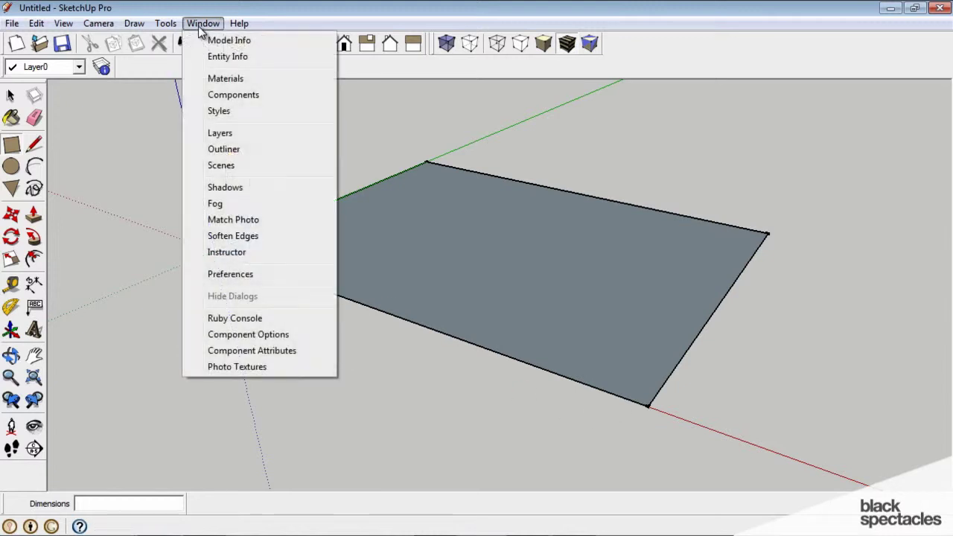
{"action": "left_click", "coordinate": [274, 110]}
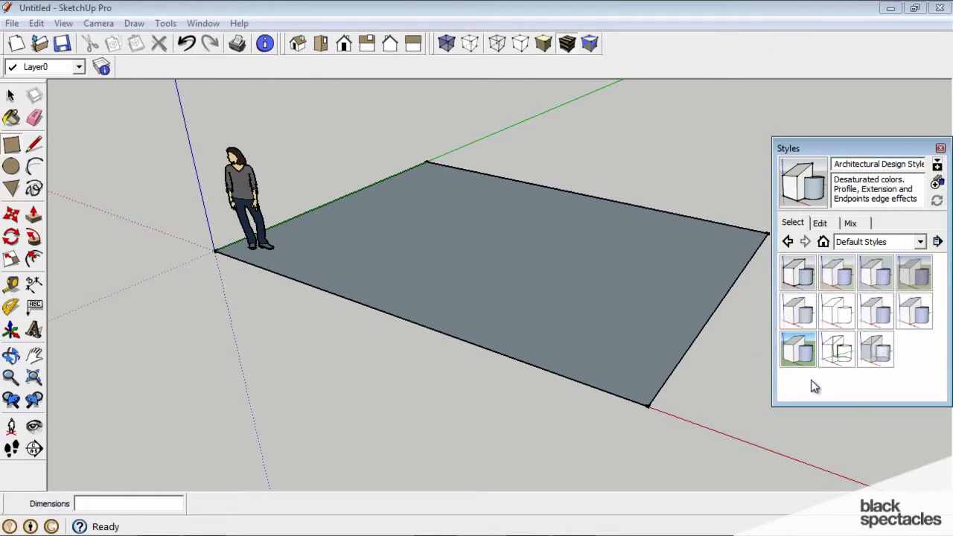
{"action": "left_click", "coordinate": [801, 355]}
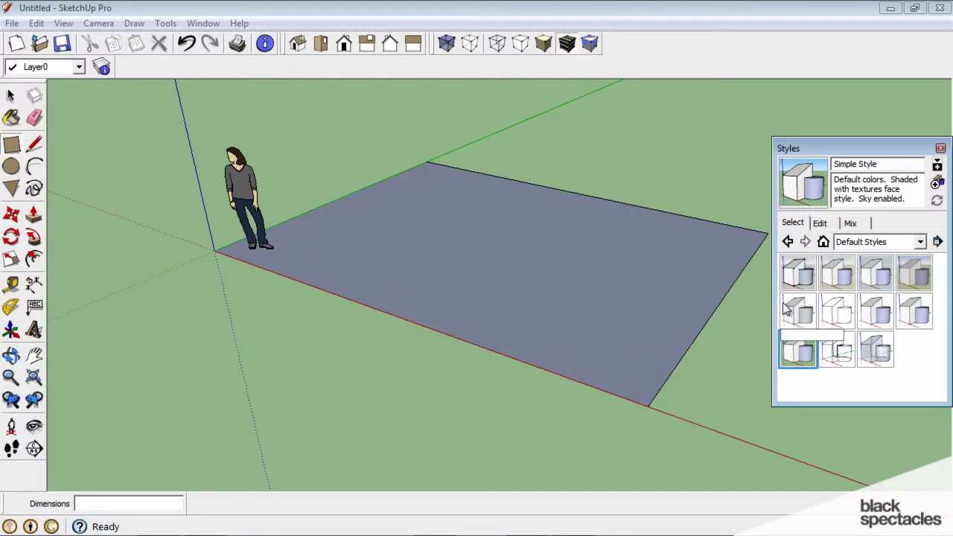
{"action": "left_click", "coordinate": [822, 223]}
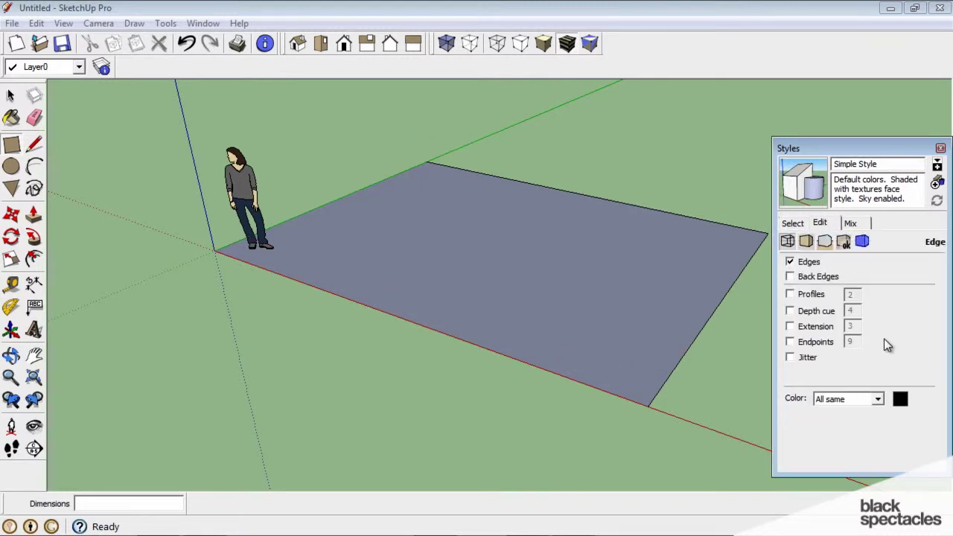
{"action": "left_click", "coordinate": [806, 241]}
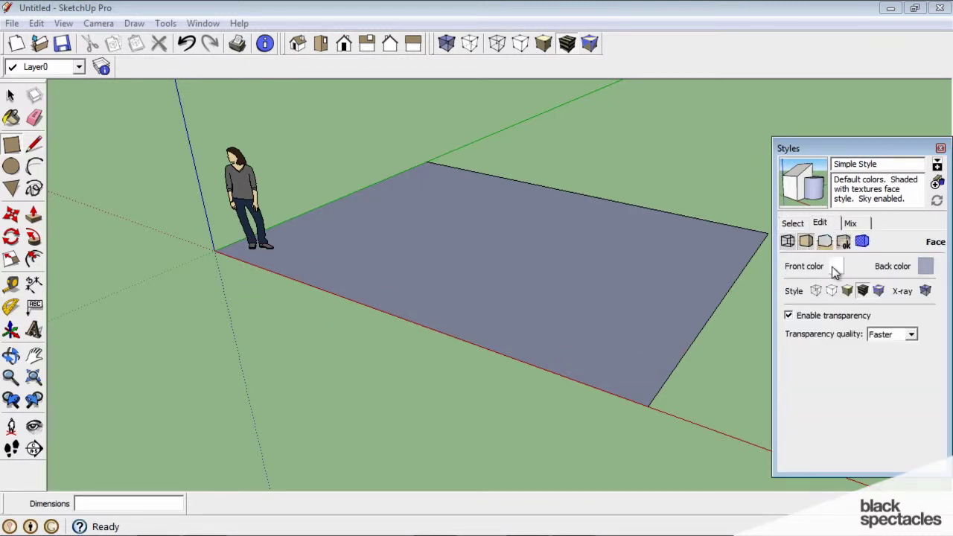
{"action": "left_click", "coordinate": [843, 243]}
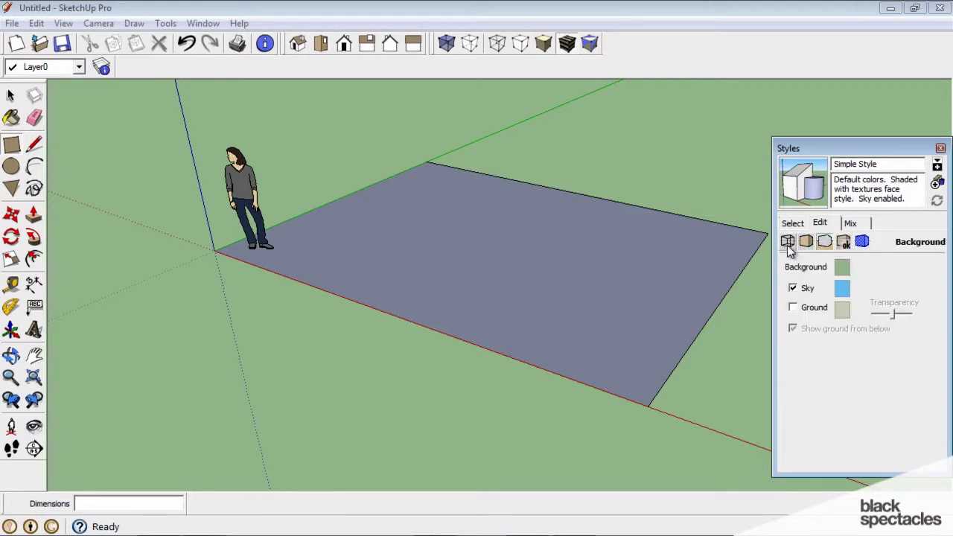
{"action": "left_click", "coordinate": [792, 223]}
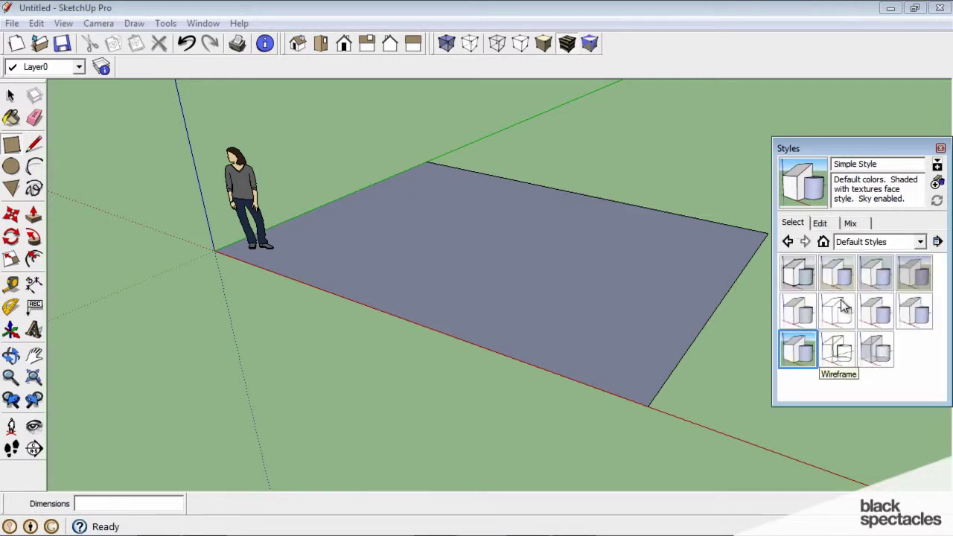
Try HiddenLine, Shaded, Shaded with textures, Default and Design styles, then reapply Simple Style and close the panel
{"action": "left_click", "coordinate": [837, 311]}
{"action": "left_click", "coordinate": [881, 317]}
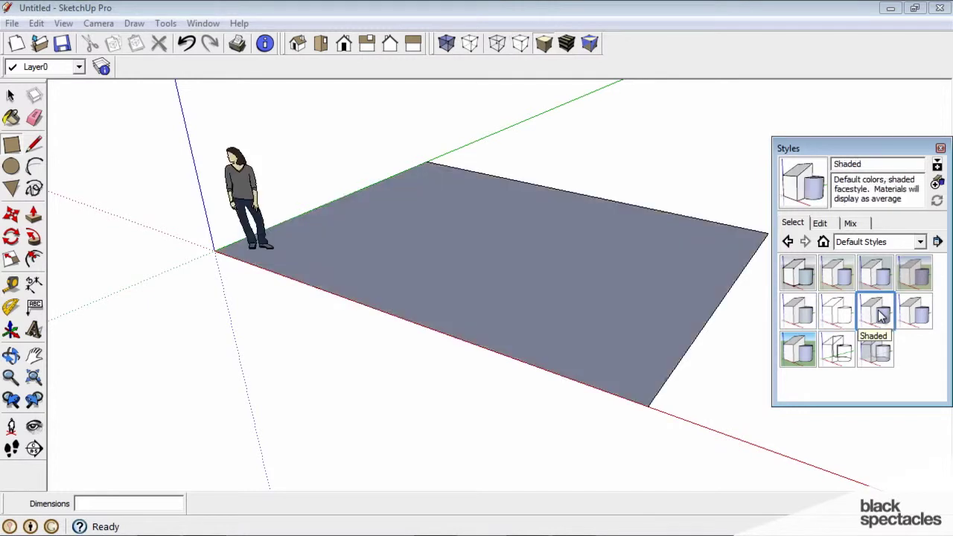
{"action": "left_click", "coordinate": [913, 315]}
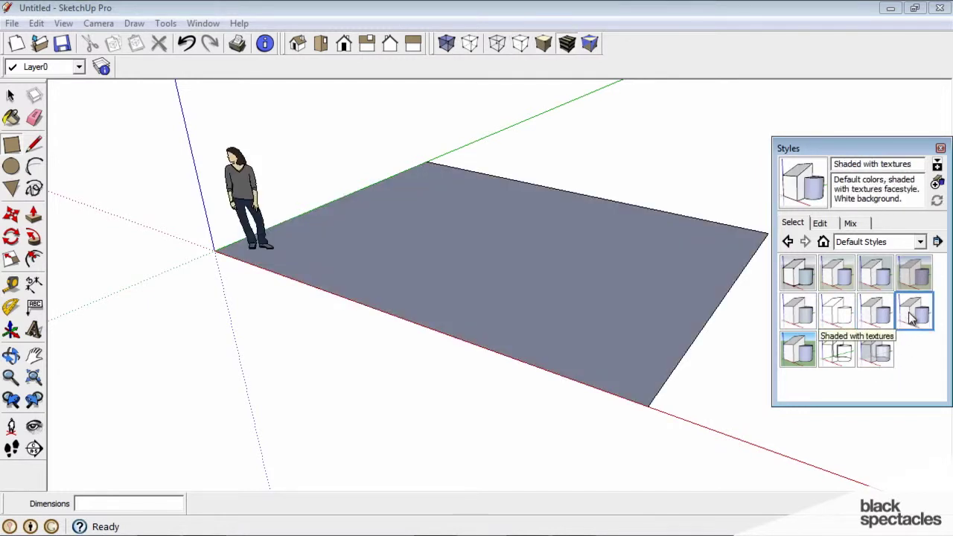
{"action": "left_click", "coordinate": [840, 275]}
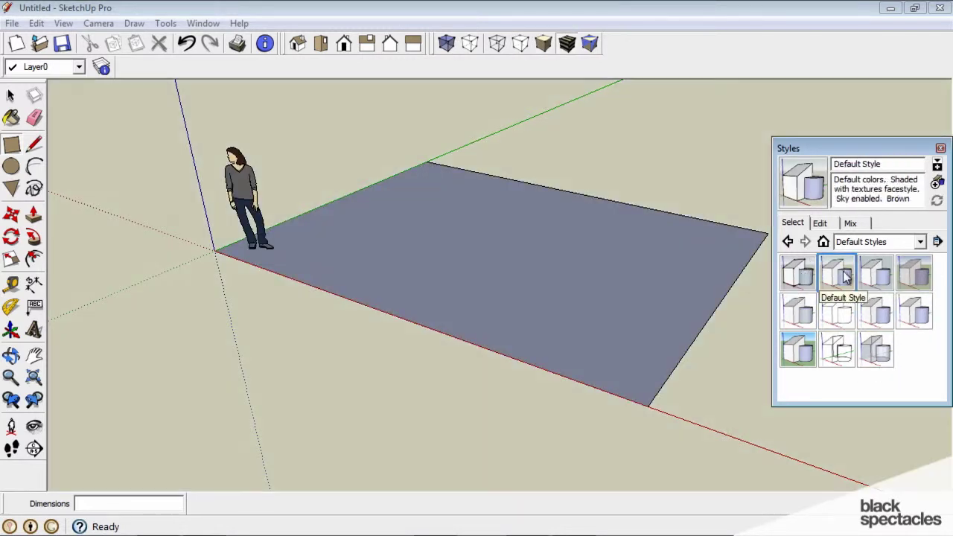
{"action": "left_click", "coordinate": [878, 277]}
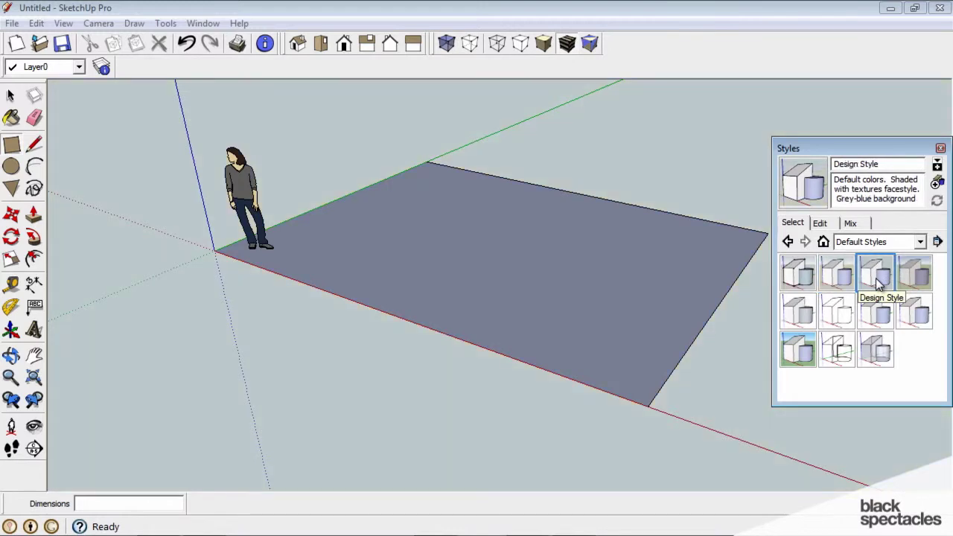
{"action": "left_click", "coordinate": [802, 356]}
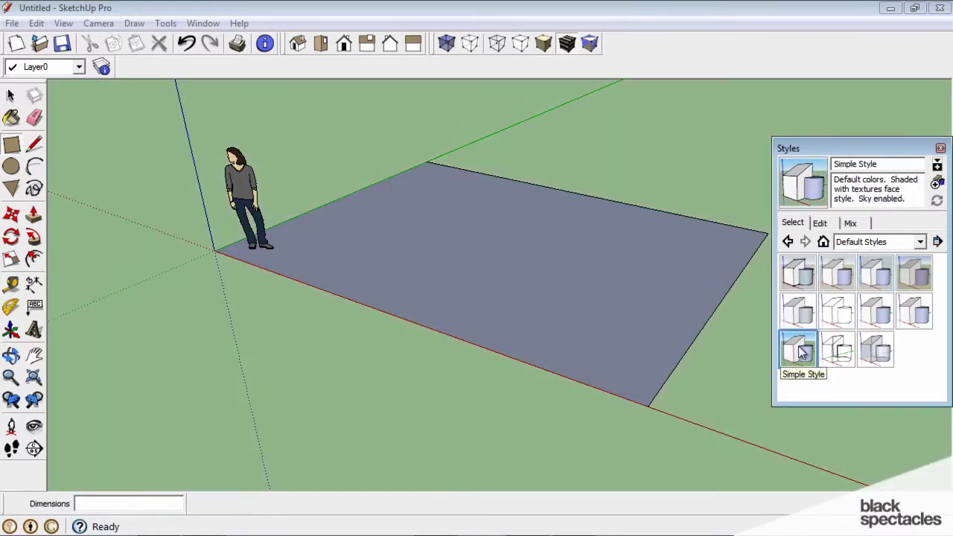
{"action": "left_click", "coordinate": [940, 147]}
{"action": "mouse_move", "coordinate": [521, 234]}
{"action": "middle_mouse_down"}
{"action": "mouse_move", "coordinate": [485, 321]}
{"action": "mouse_move", "coordinate": [507, 316]}
{"action": "mouse_move", "coordinate": [537, 283]}
{"action": "middle_mouse_up"}
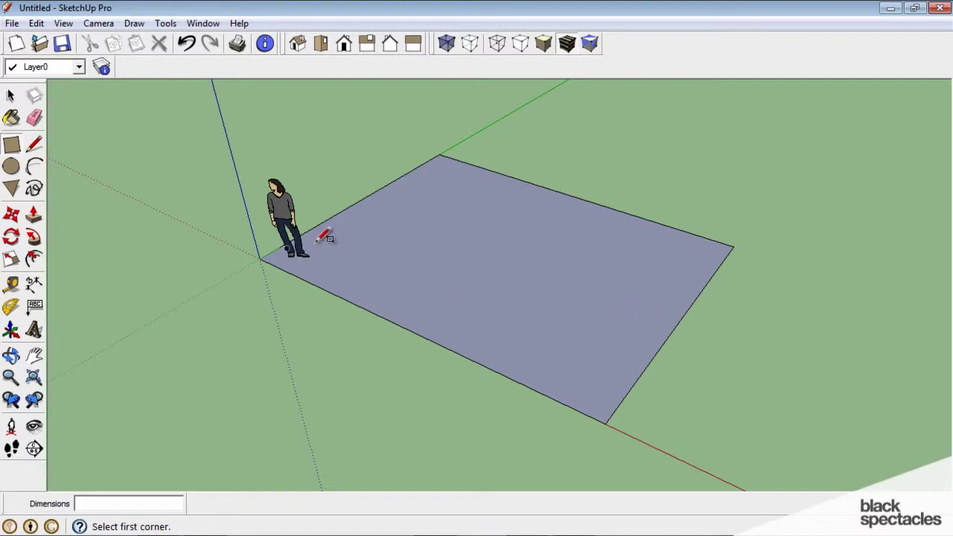
Push/Pull the rectangle upward into a box, then re-pull it to exactly 4 ft tall
{"action": "left_click", "coordinate": [34, 215]}
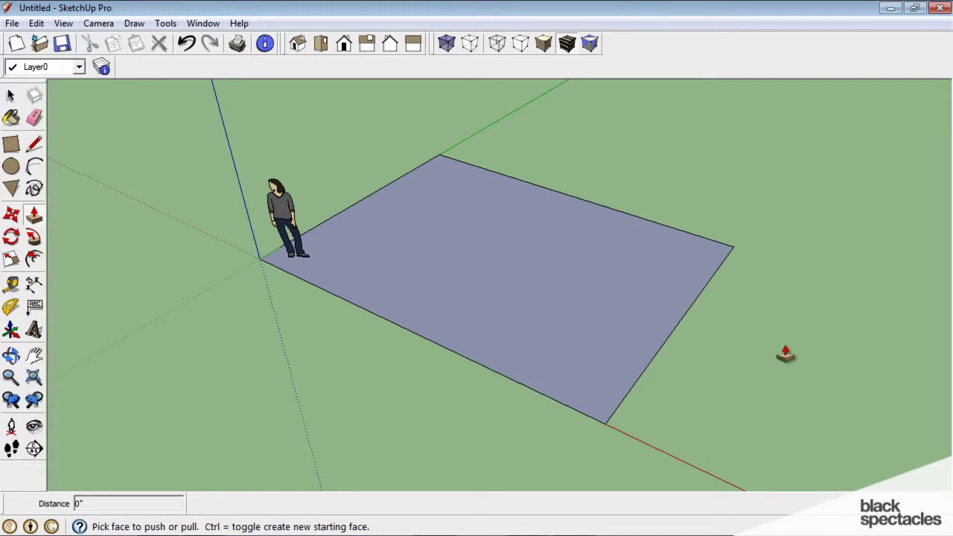
{"action": "left_click", "coordinate": [614, 301]}
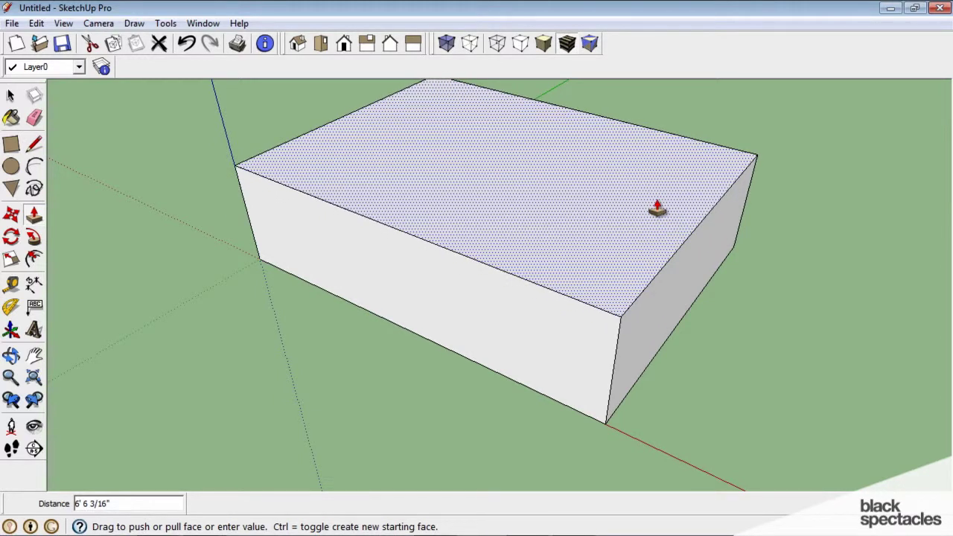
{"action": "left_click", "coordinate": [658, 209]}
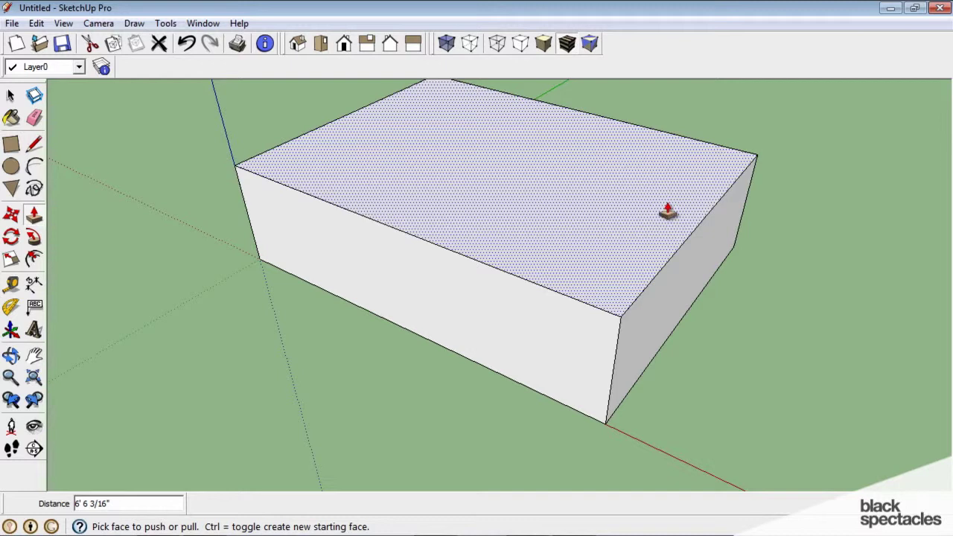
{"action": "type", "text": "6"}
{"action": "left_click", "coordinate": [668, 212]}
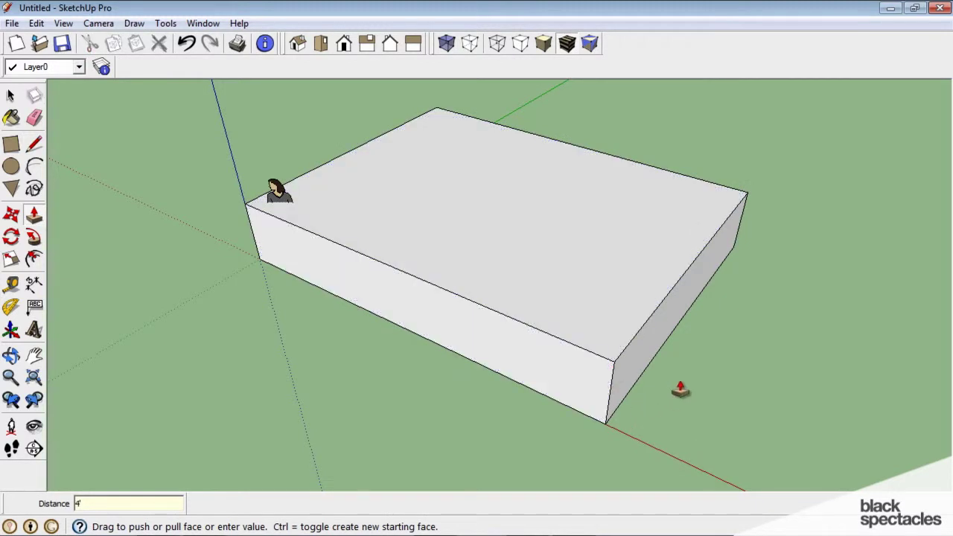
{"action": "left_click", "coordinate": [649, 412]}
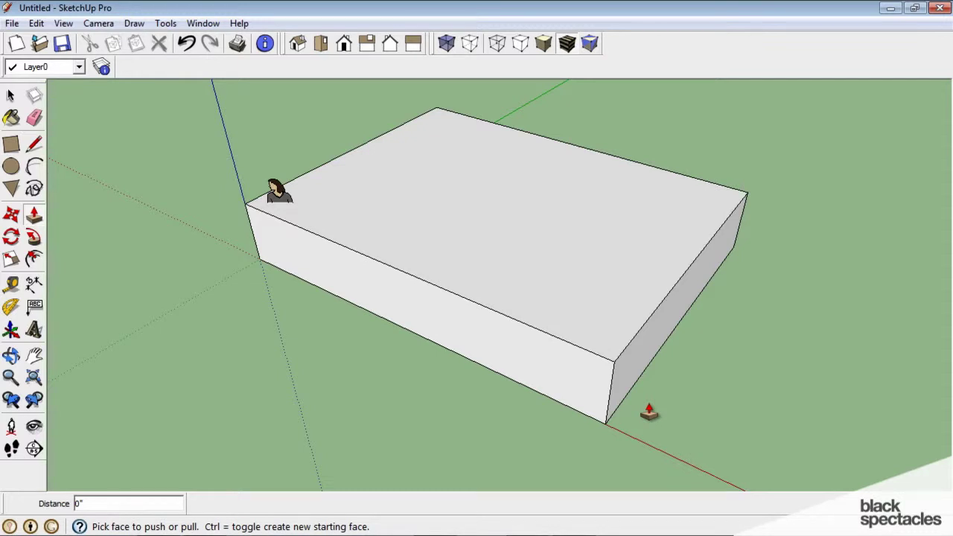
{"action": "key", "text": "space"}
{"action": "middle_click_drag", "start_coordinate": [691, 406], "coordinate": [643, 385]}
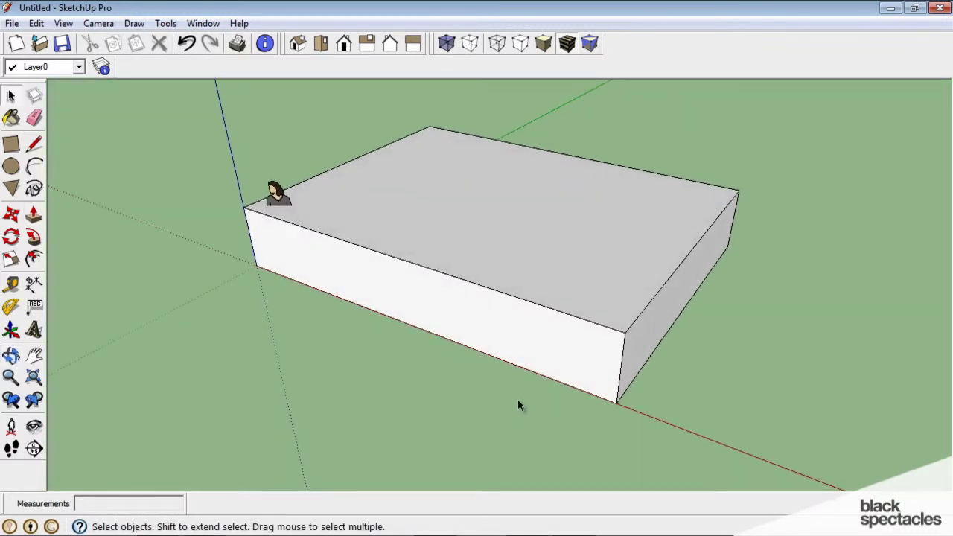
{"action": "left_click", "coordinate": [11, 286]}
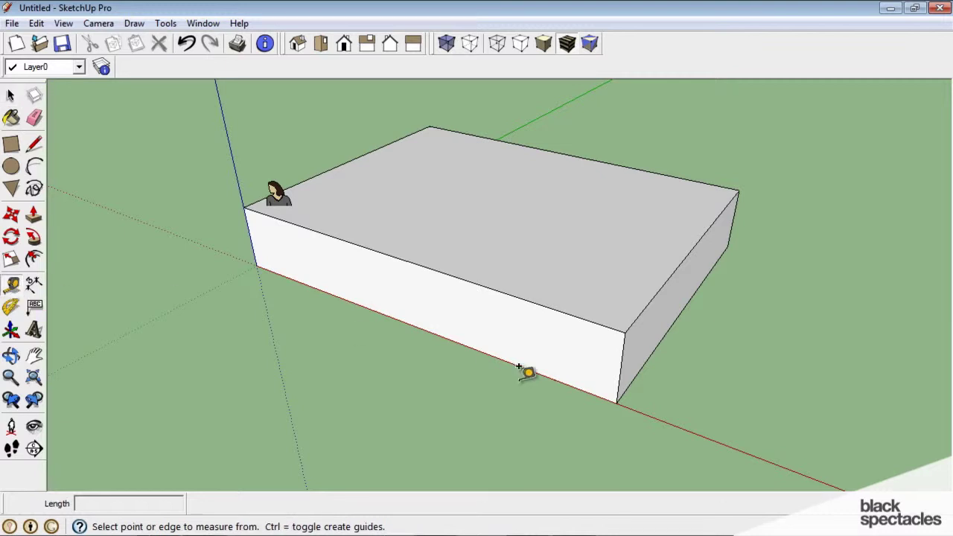
{"action": "left_click", "coordinate": [621, 387]}
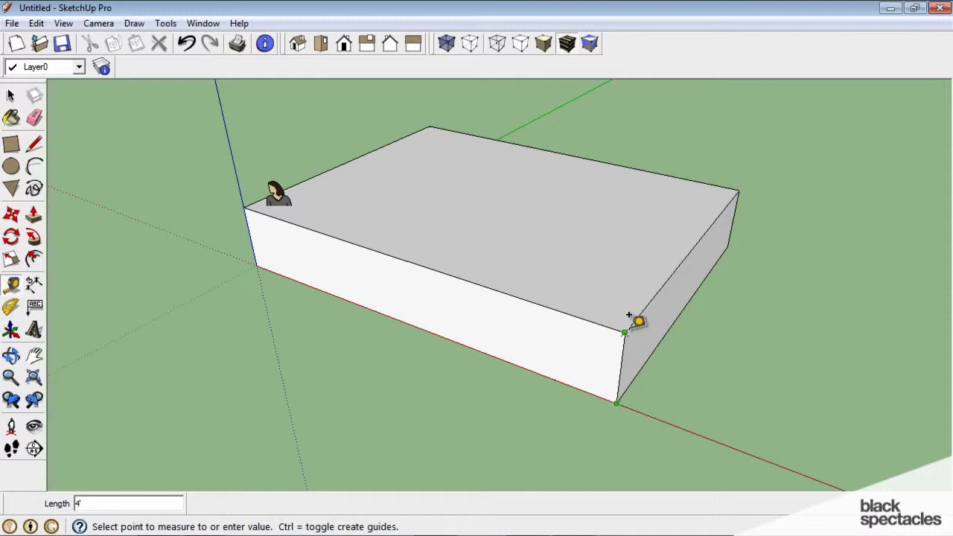
{"action": "left_click", "coordinate": [662, 332]}
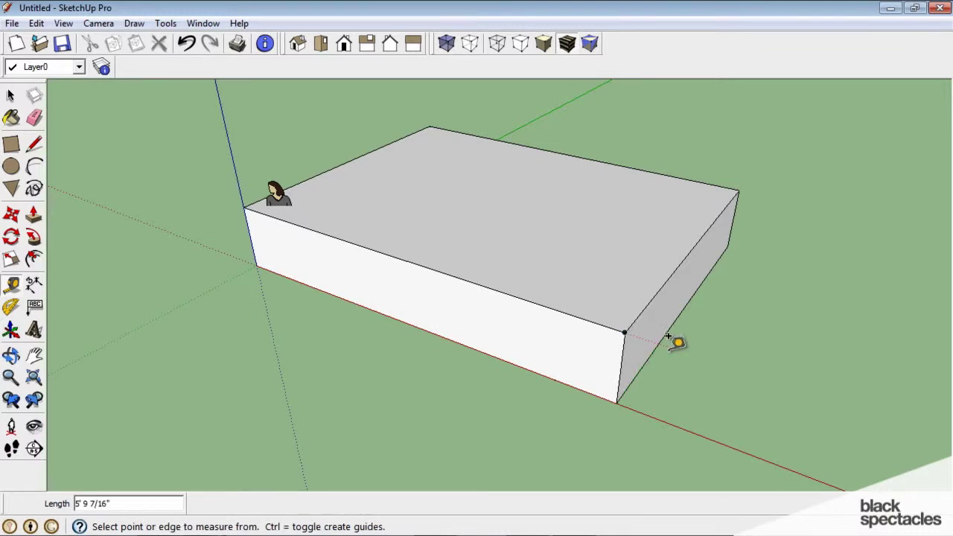
{"action": "middle_click_drag", "start_coordinate": [677, 341], "coordinate": [638, 270]}
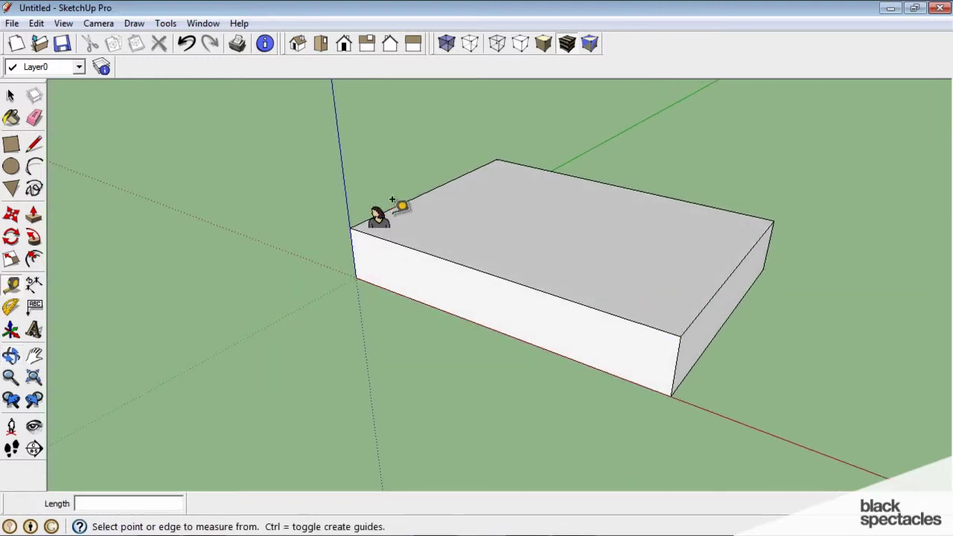
Move the person figure from the box's corner to the ground on the left of the box
{"action": "key", "text": "space"}
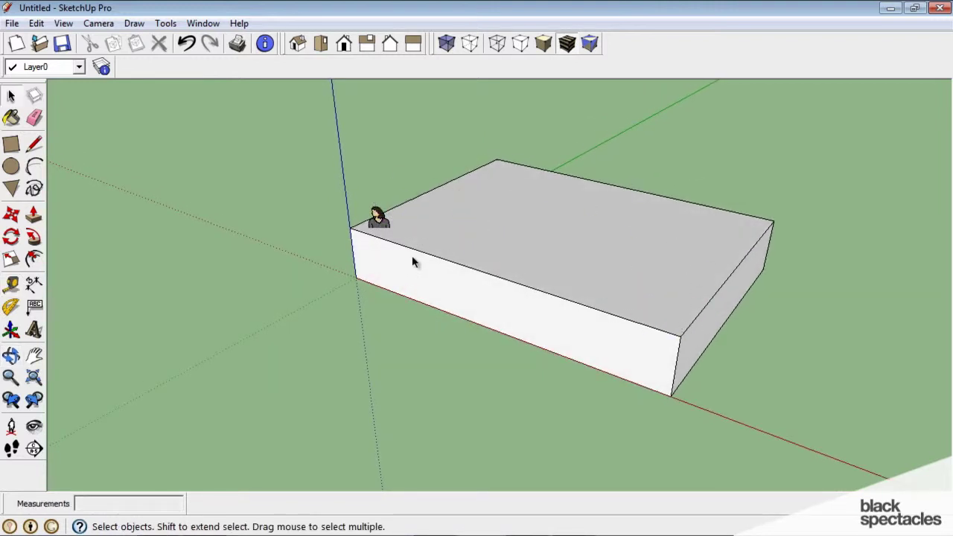
{"action": "left_click", "coordinate": [378, 219]}
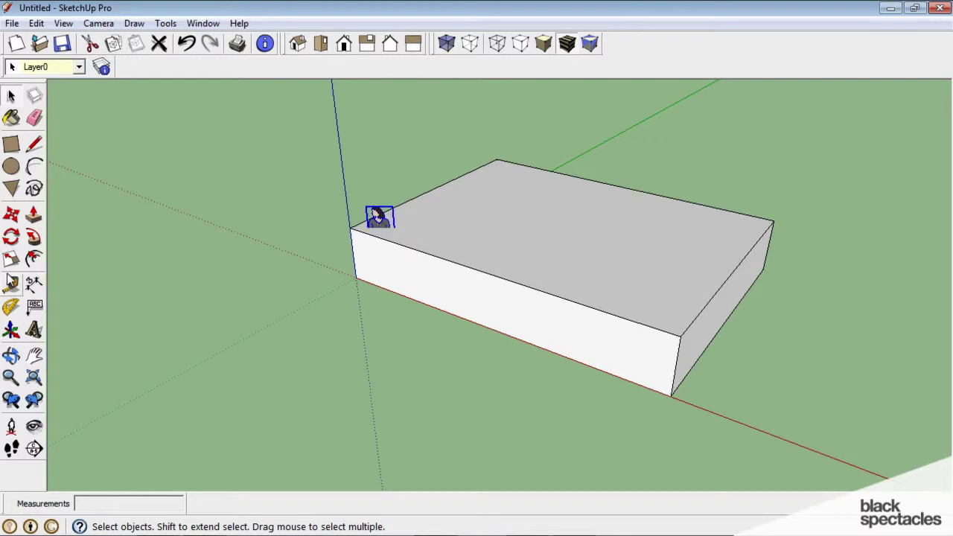
{"action": "left_click", "coordinate": [12, 214]}
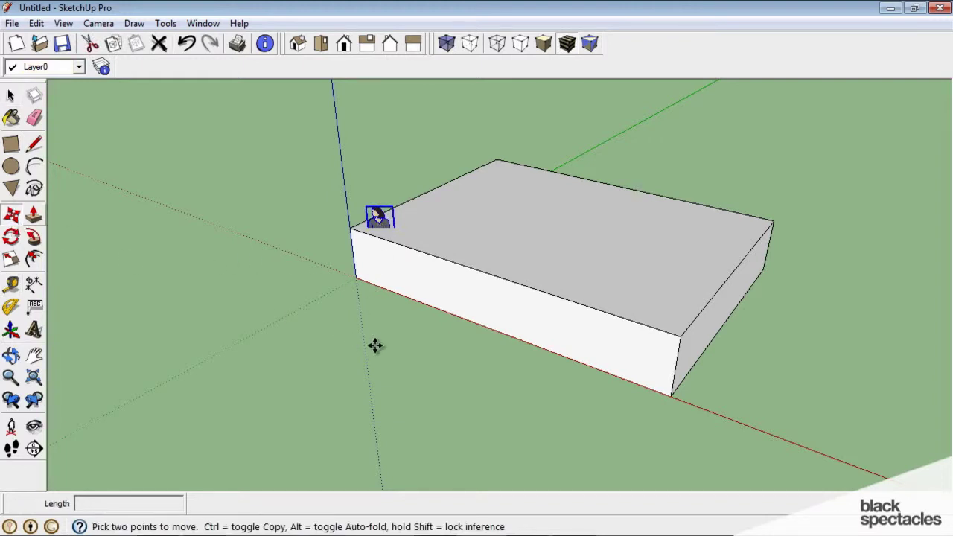
{"action": "left_click", "coordinate": [460, 395]}
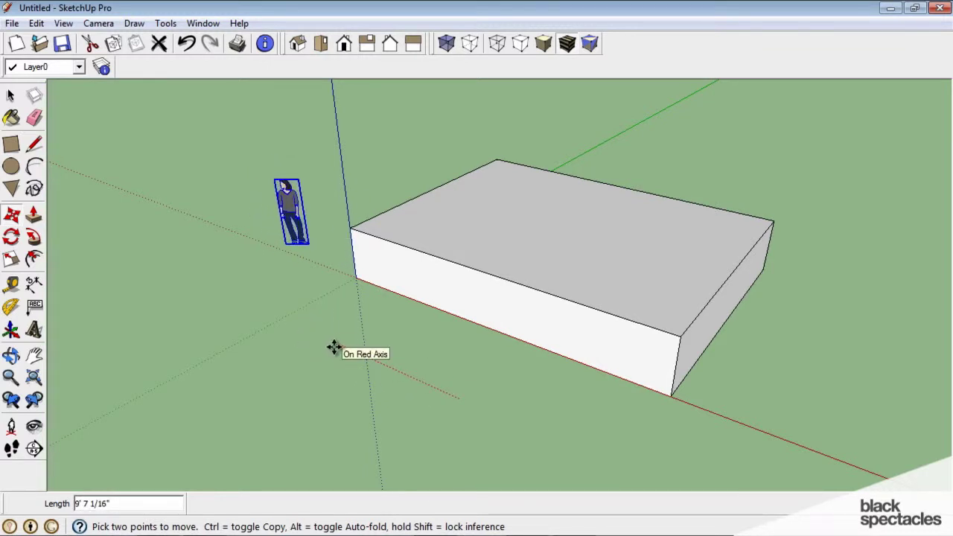
{"action": "left_click", "coordinate": [333, 348]}
{"action": "key", "text": "o"}
{"action": "left_click_drag", "start_coordinate": [394, 308], "coordinate": [491, 294]}
{"action": "key", "text": "m"}
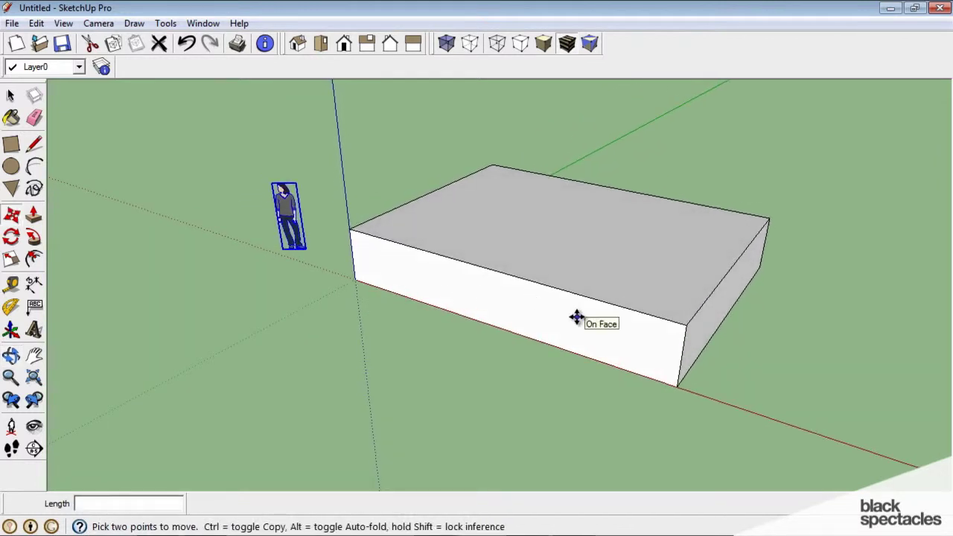
{"action": "middle_click_drag", "start_coordinate": [615, 350], "coordinate": [570, 347]}
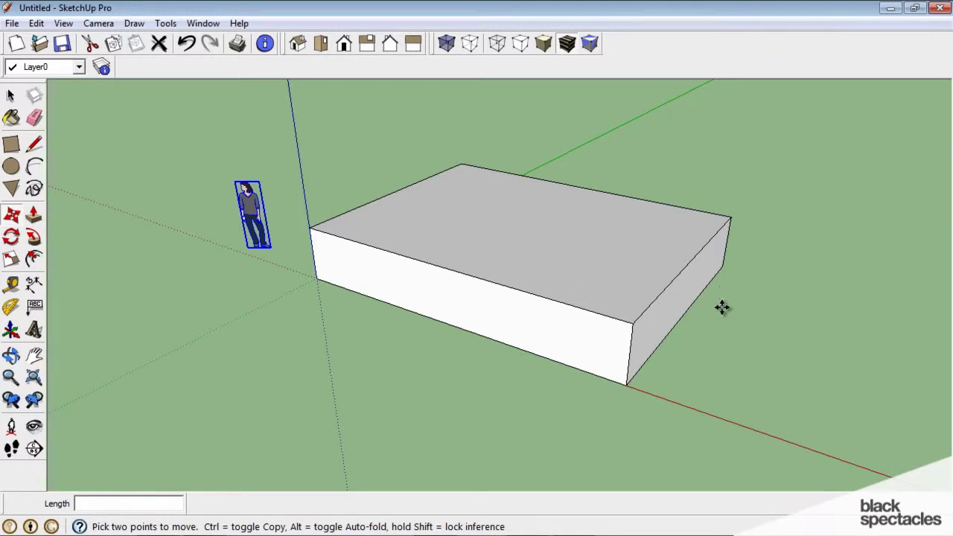
{"action": "key", "text": "space"}
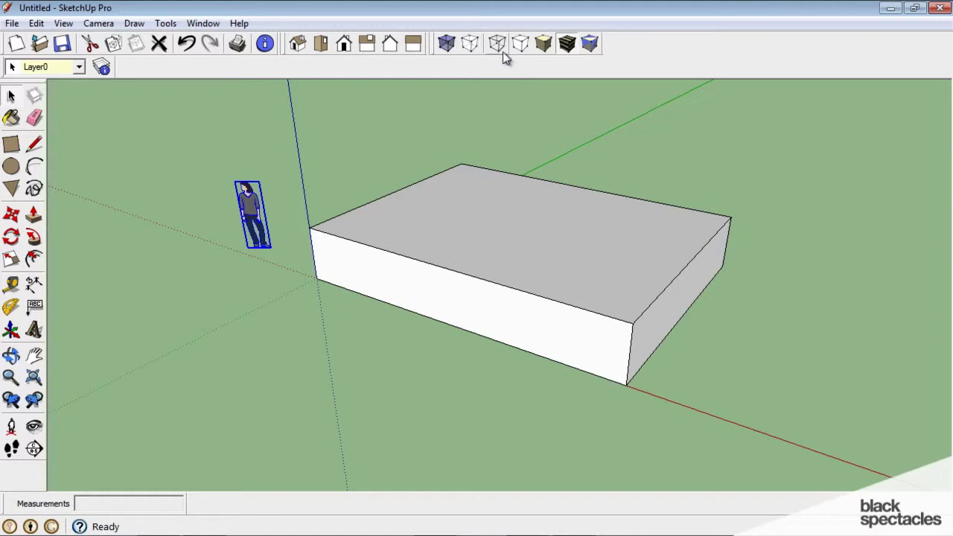
Cycle the box through X-ray, Back Edges, Wireframe and Hidden Line face styles
{"action": "left_click", "coordinate": [446, 43]}
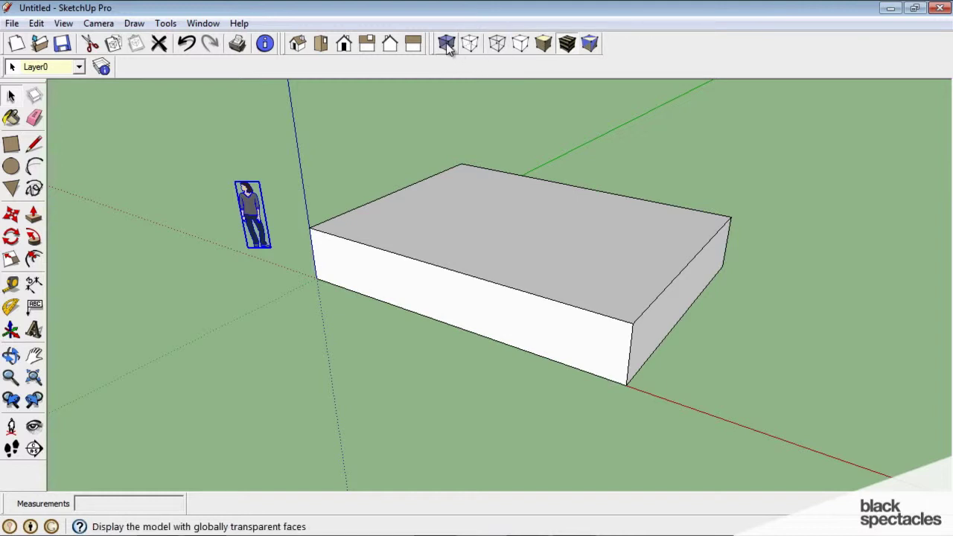
{"action": "mouse_move", "coordinate": [402, 246]}
{"action": "middle_mouse_down"}
{"action": "mouse_move", "coordinate": [481, 166]}
{"action": "mouse_move", "coordinate": [494, 166]}
{"action": "mouse_move", "coordinate": [408, 236]}
{"action": "middle_mouse_up"}
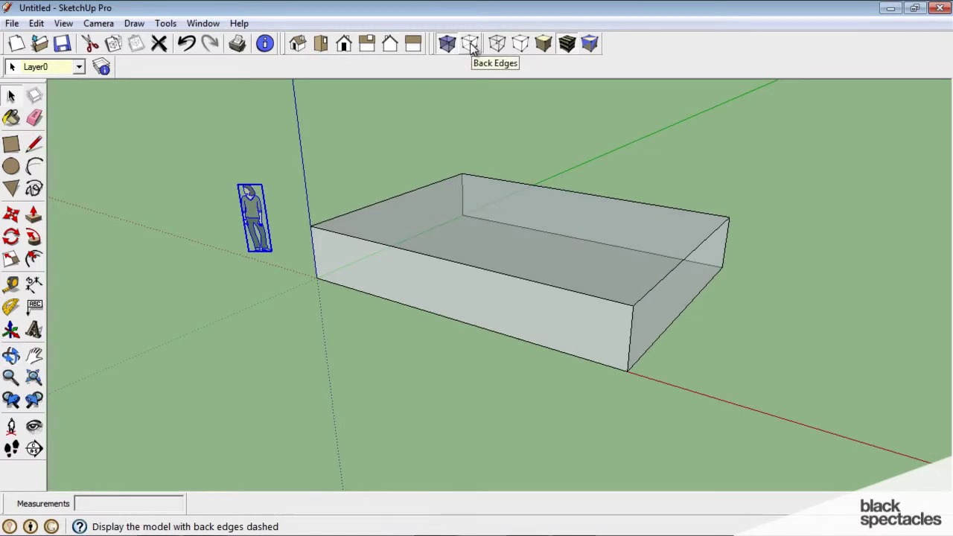
{"action": "left_click", "coordinate": [471, 46]}
{"action": "middle_click_drag", "start_coordinate": [625, 290], "coordinate": [549, 242]}
{"action": "middle_click_drag", "start_coordinate": [497, 274], "coordinate": [526, 164]}
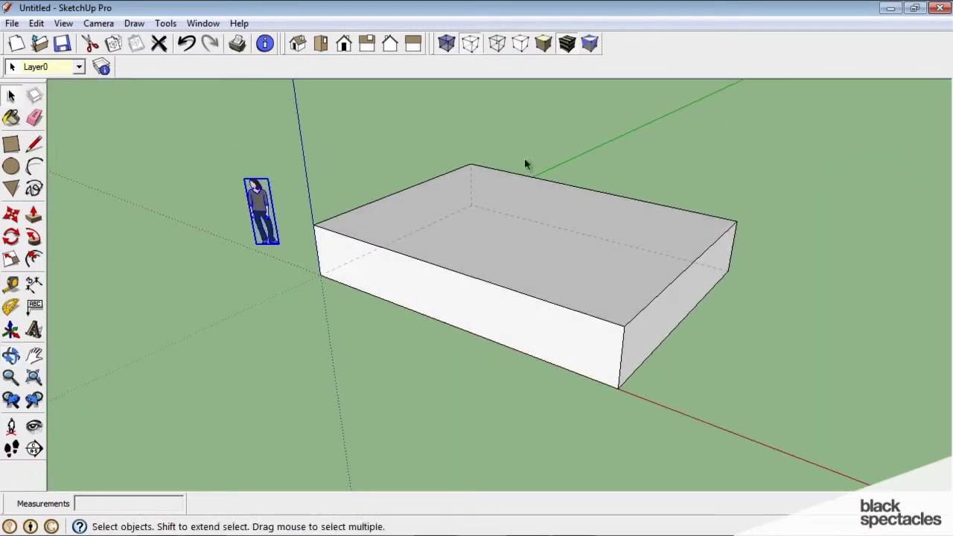
{"action": "left_click", "coordinate": [497, 44]}
{"action": "middle_click_drag", "start_coordinate": [539, 248], "coordinate": [514, 160]}
{"action": "left_click", "coordinate": [520, 43]}
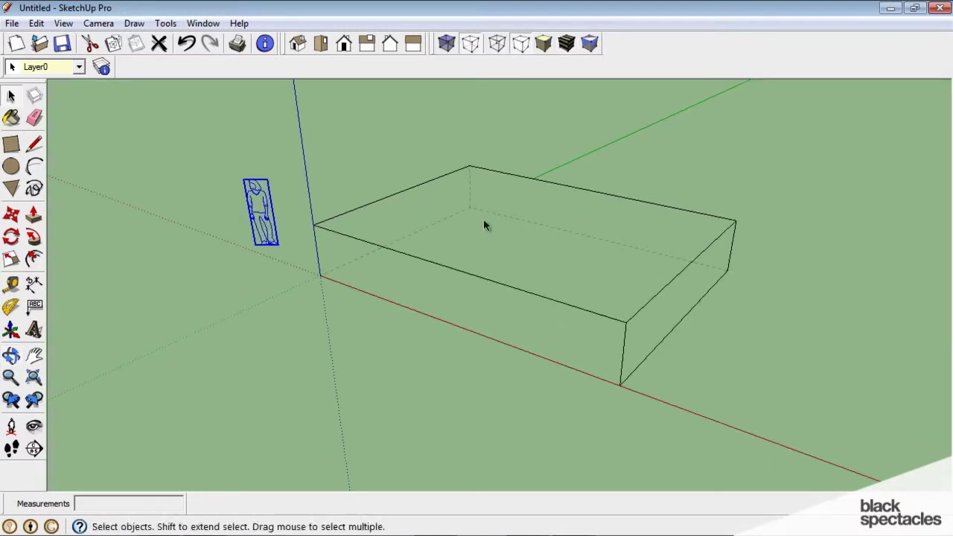
{"action": "mouse_move", "coordinate": [484, 220]}
{"action": "middle_mouse_down"}
{"action": "mouse_move", "coordinate": [628, 192]}
{"action": "mouse_move", "coordinate": [534, 274]}
{"action": "mouse_move", "coordinate": [441, 232]}
{"action": "mouse_move", "coordinate": [454, 216]}
{"action": "middle_mouse_up"}
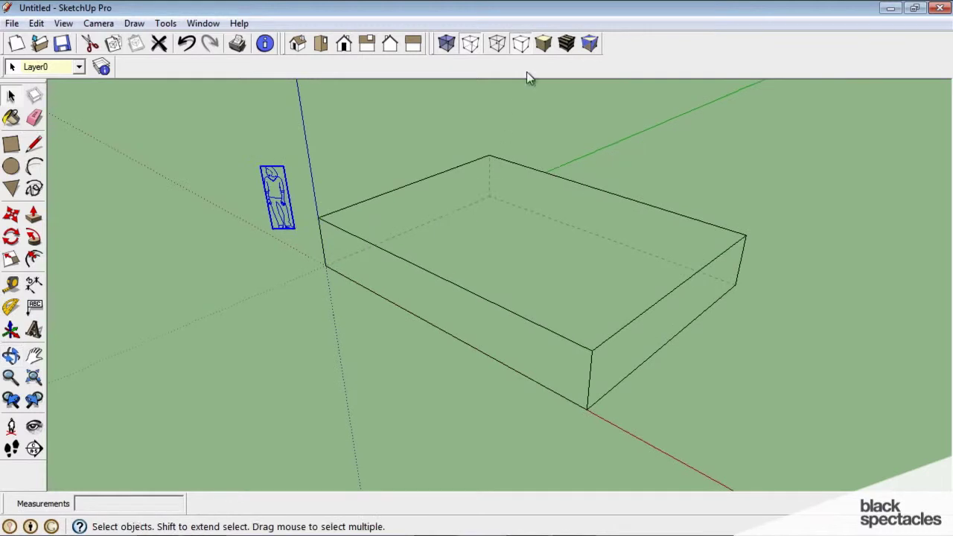
Try Shaded and Shaded with Textures, toggle X-ray, and finish on Back Edges
{"action": "left_click", "coordinate": [544, 45]}
{"action": "mouse_move", "coordinate": [529, 251]}
{"action": "middle_mouse_down"}
{"action": "mouse_move", "coordinate": [585, 219]}
{"action": "mouse_move", "coordinate": [586, 196]}
{"action": "middle_mouse_up"}
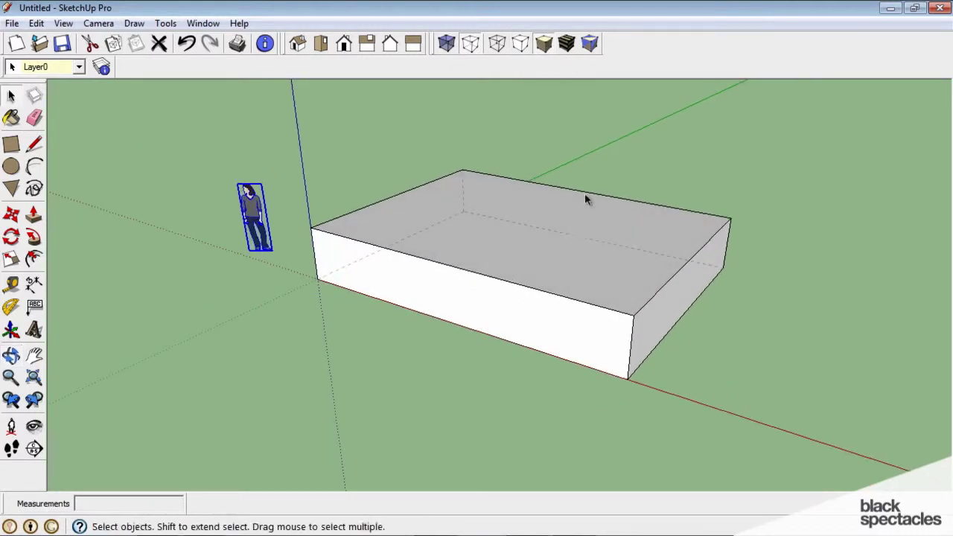
{"action": "left_click", "coordinate": [566, 47]}
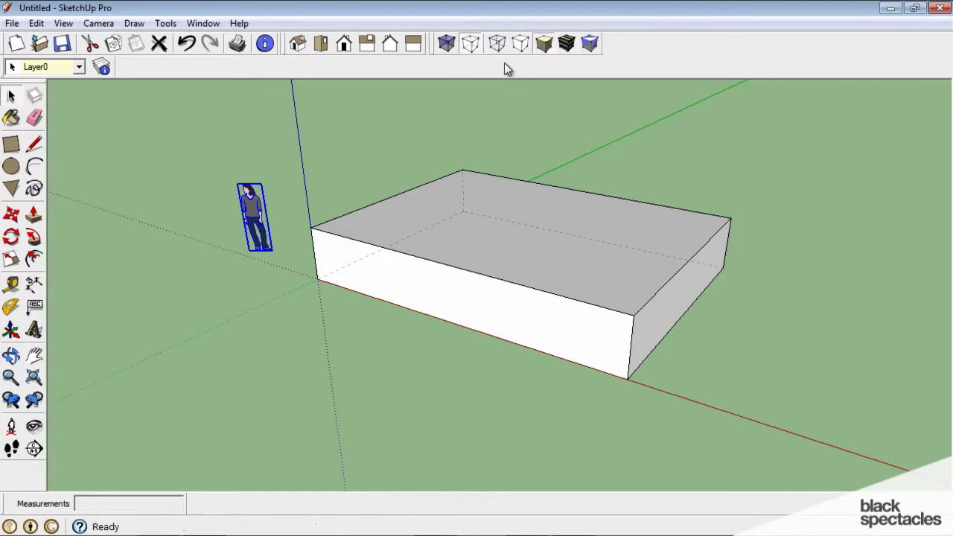
{"action": "left_click", "coordinate": [449, 43]}
{"action": "left_click", "coordinate": [450, 45]}
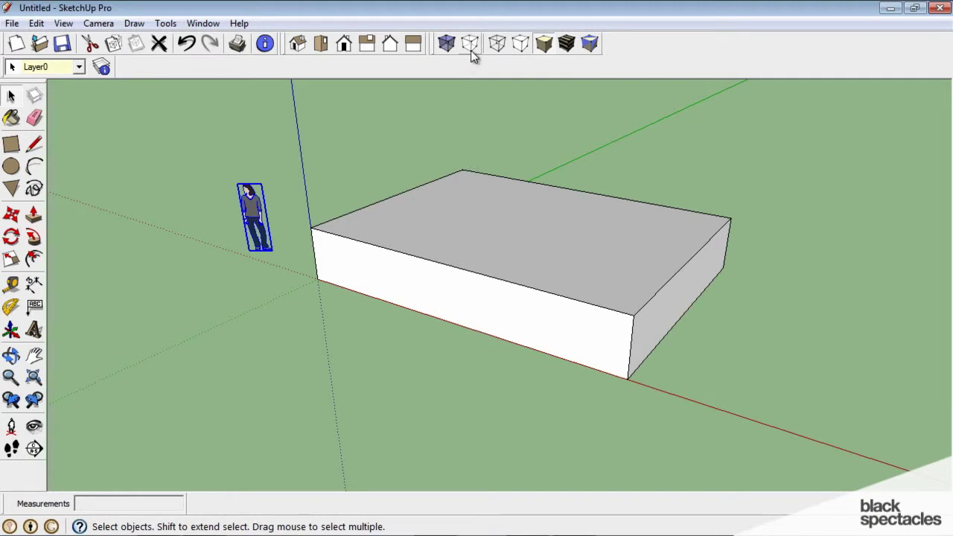
{"action": "left_click", "coordinate": [470, 46]}
{"action": "middle_click_drag", "start_coordinate": [647, 228], "coordinate": [679, 295]}
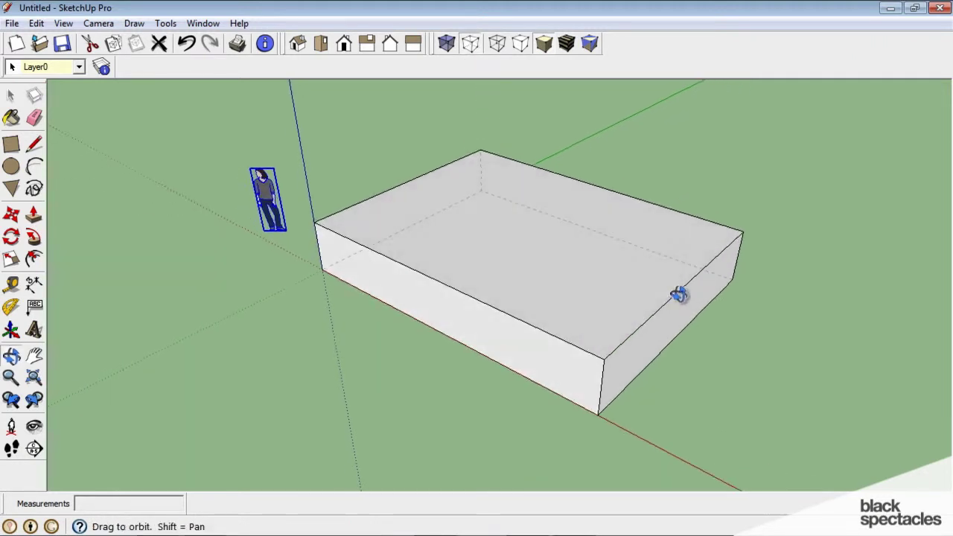